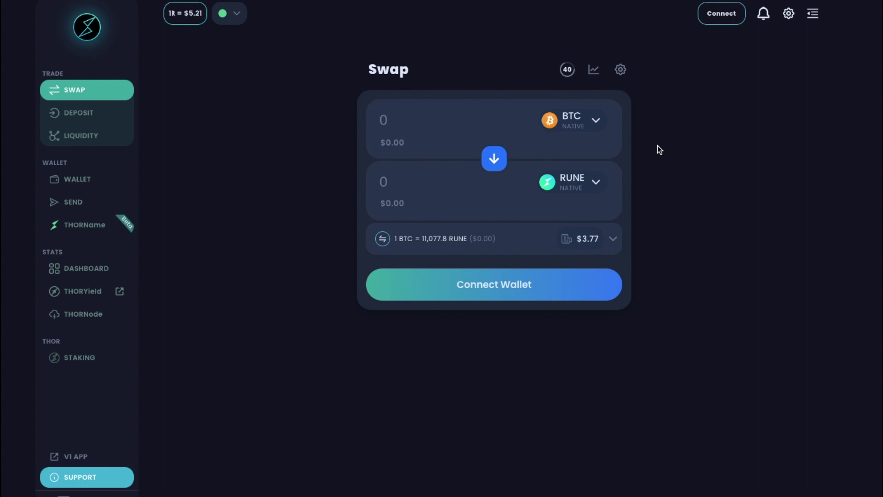
Step: Open the Add Liquidity form for the ATOM pool from the dashboard's liquidity pool list
{"action": "left_click", "coordinate": [87, 276]}
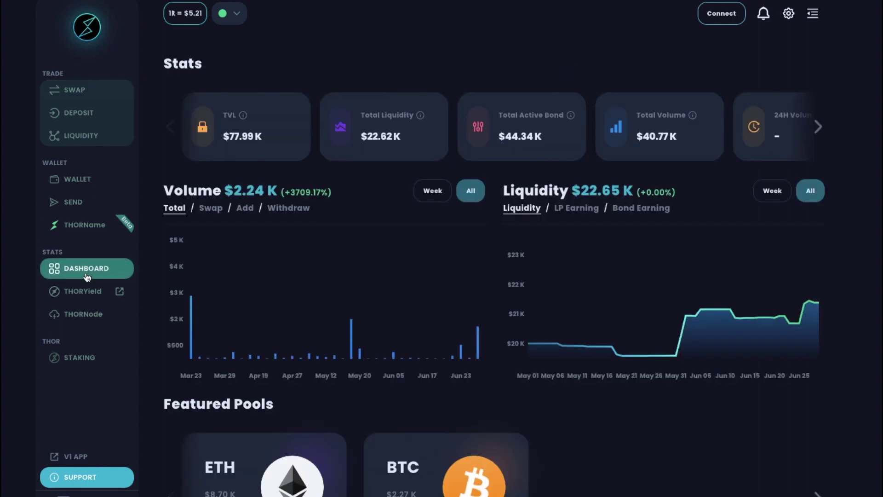
{"action": "scroll", "coordinate": [671, 347], "scroll_direction": "down", "scroll_amount": 7}
{"action": "scroll", "coordinate": [672, 351], "scroll_direction": "down", "scroll_amount": 3}
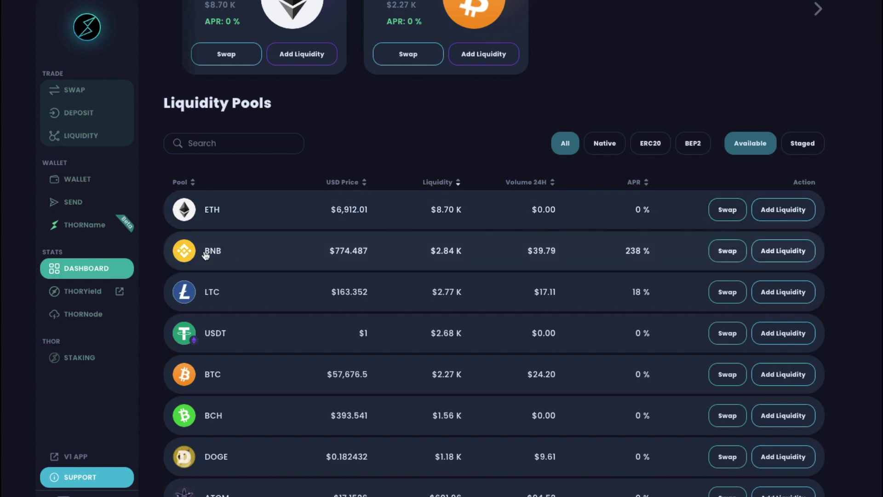
{"action": "scroll", "coordinate": [251, 472], "scroll_direction": "down", "scroll_amount": 1}
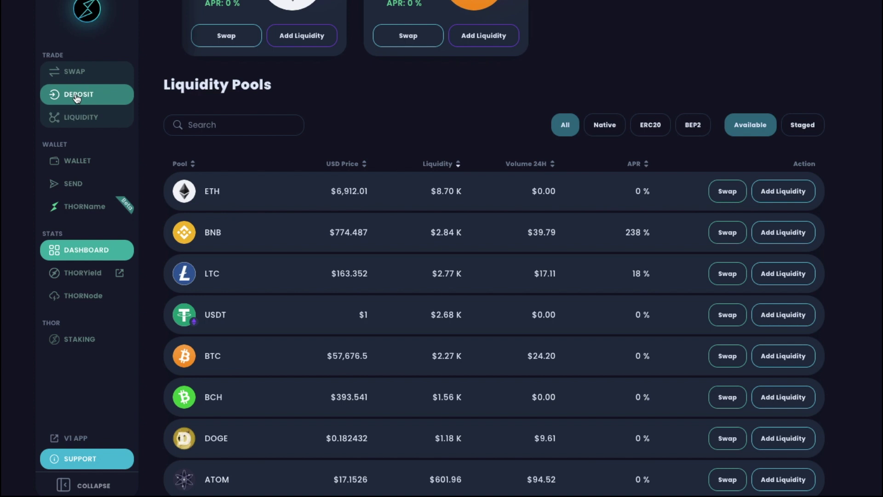
{"action": "left_click", "coordinate": [788, 485]}
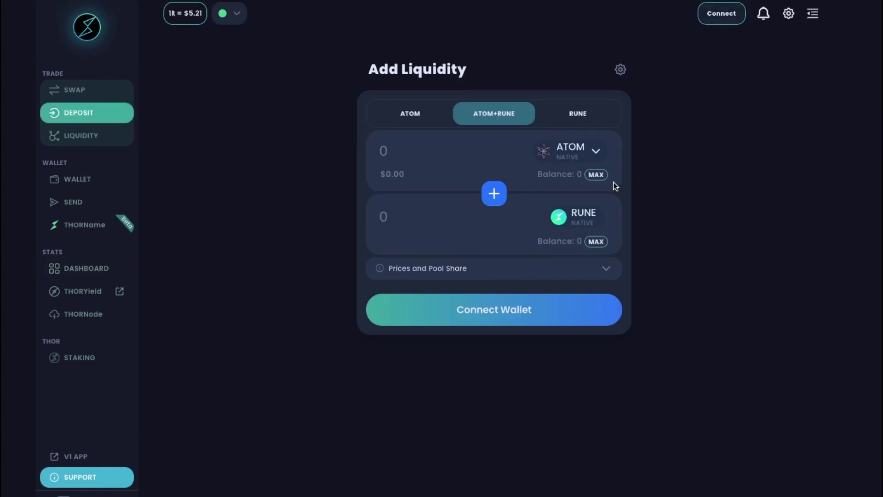
Step: Connect the Keplr wallet for the Cosmos chain
{"action": "left_click", "coordinate": [547, 319]}
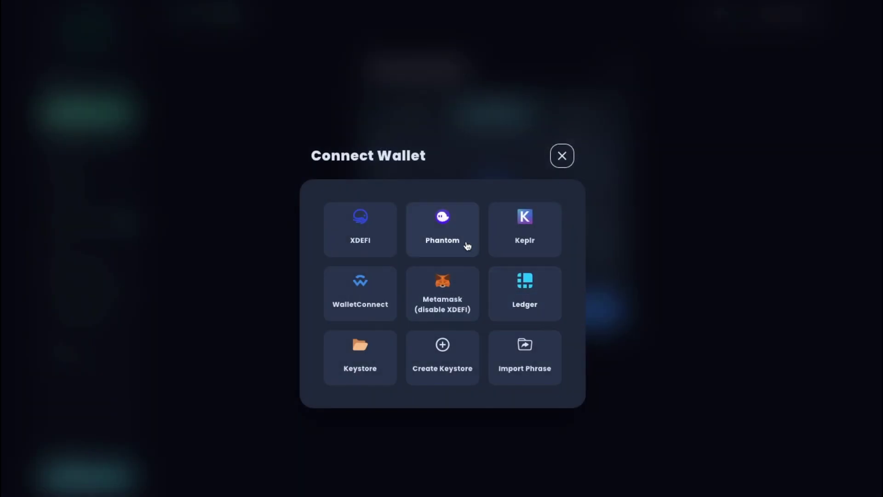
{"action": "left_click", "coordinate": [532, 226]}
{"action": "left_click", "coordinate": [425, 294]}
{"action": "left_click", "coordinate": [454, 344]}
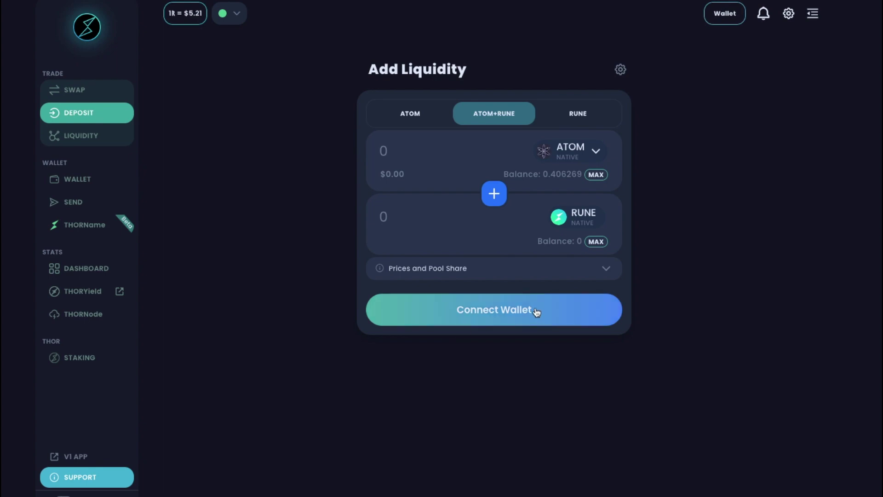
Step: Start a Keystore wallet connection with only the THOR chain selected
{"action": "left_click", "coordinate": [517, 312]}
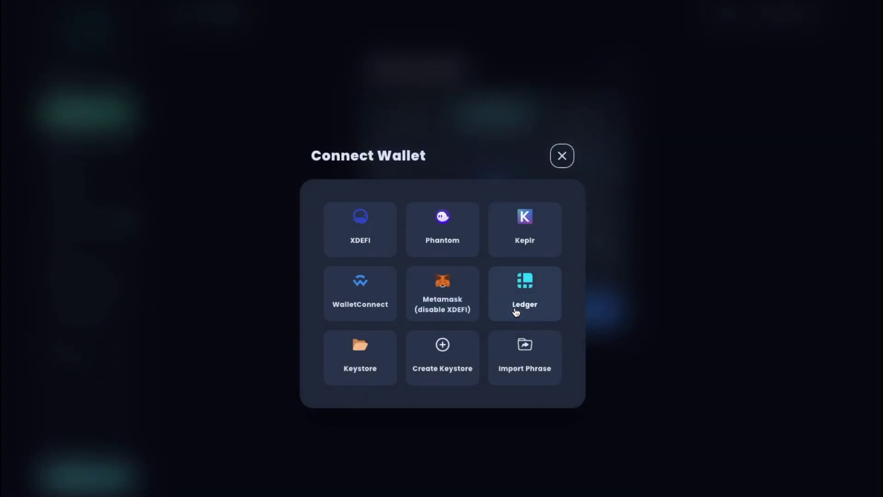
{"action": "left_click", "coordinate": [363, 348]}
{"action": "left_click", "coordinate": [489, 372]}
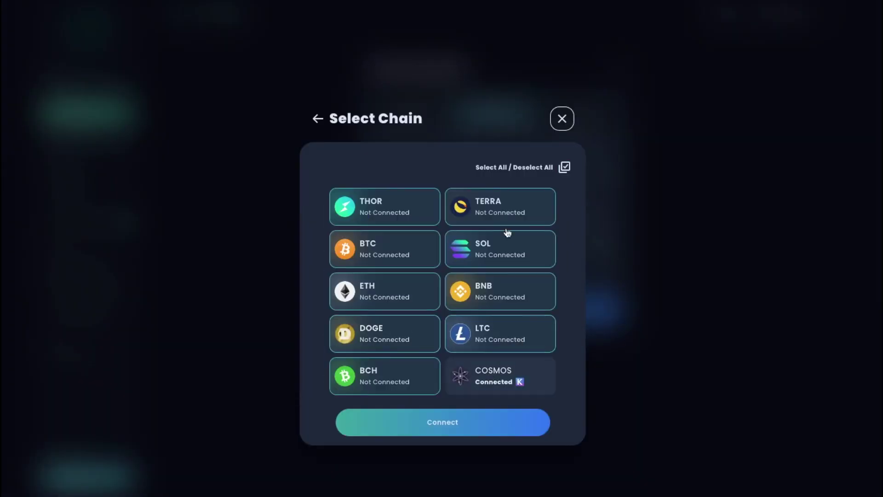
{"action": "left_click", "coordinate": [564, 167]}
{"action": "left_click", "coordinate": [402, 208]}
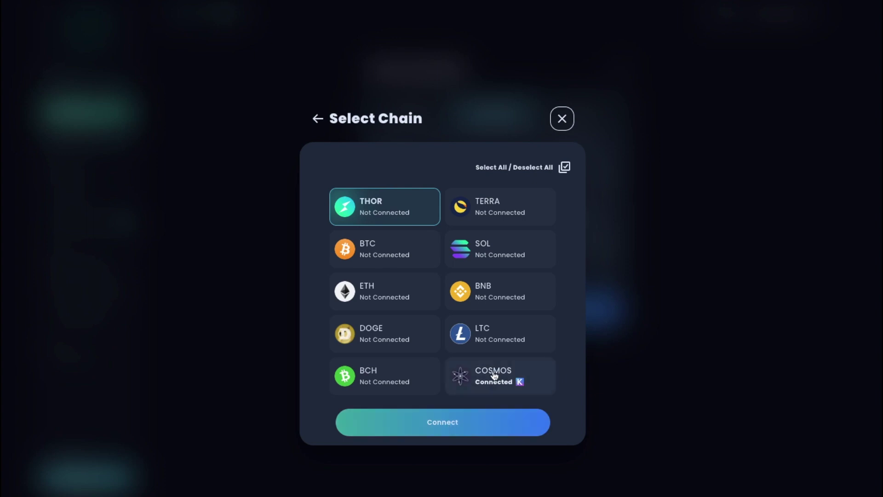
{"action": "left_click", "coordinate": [449, 430]}
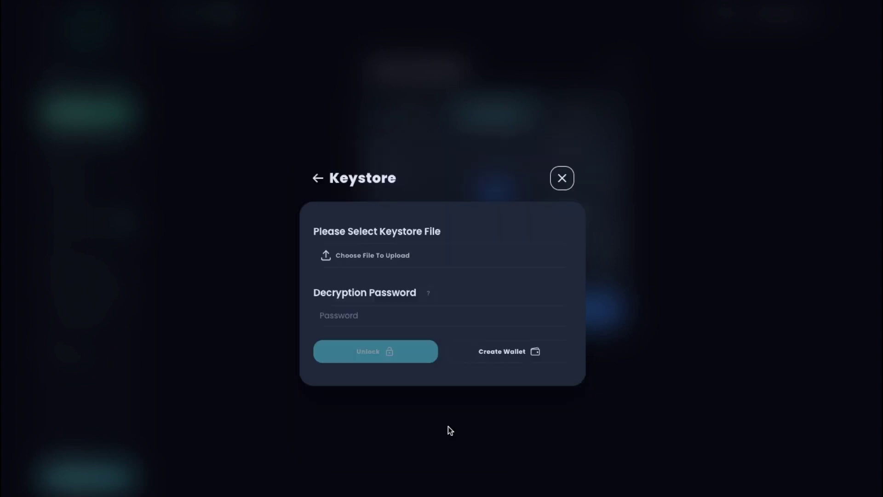
Step: Load thorswap-keystore.txt and unlock the keystore wallet with its decryption password
{"action": "left_click", "coordinate": [396, 258]}
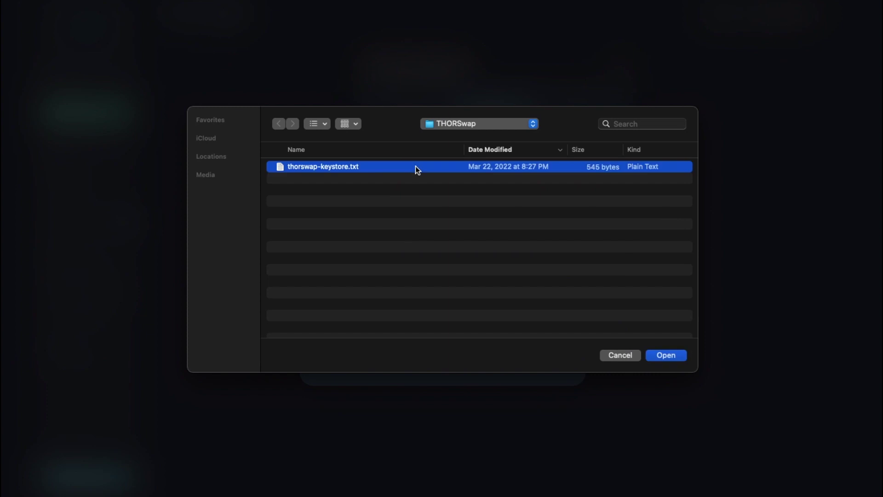
{"action": "double_click", "coordinate": [416, 167]}
{"action": "left_click", "coordinate": [381, 314]}
{"action": "type", "text": "******"}
{"action": "key", "text": "Return"}
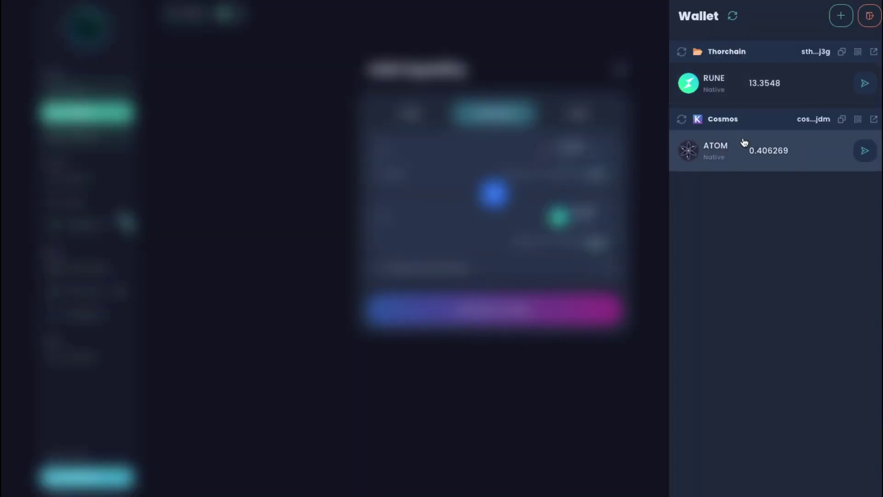
{"action": "left_click", "coordinate": [596, 381]}
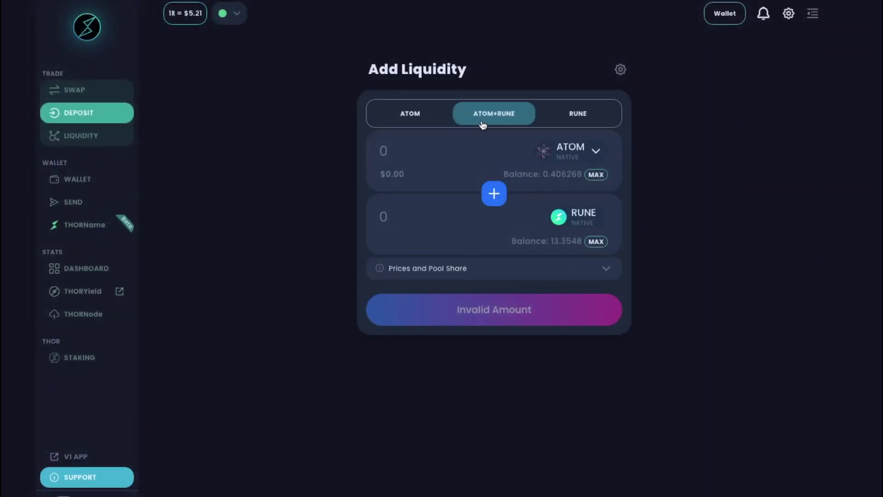
Step: View the ATOM-only and RUNE-only deposit options, and return to the ATOM+RUNE option
{"action": "left_click", "coordinate": [410, 117]}
{"action": "left_click", "coordinate": [584, 118]}
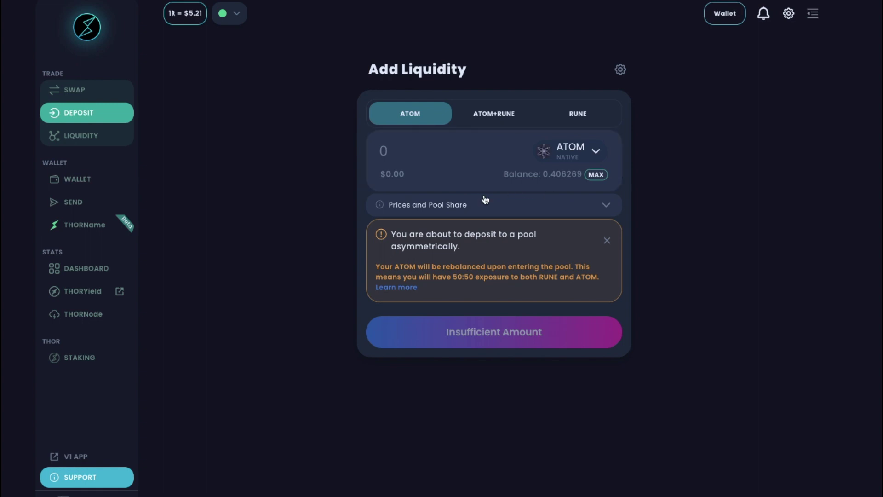
{"action": "left_click", "coordinate": [501, 116]}
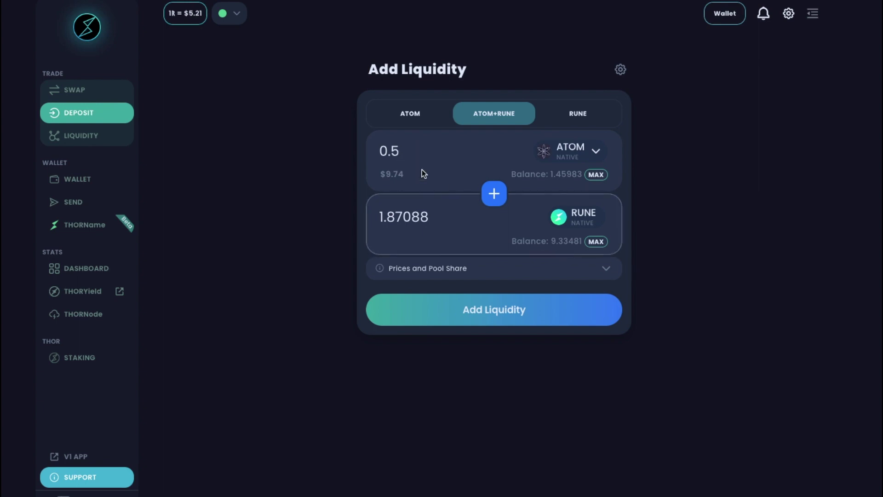
Step: Deposit 0.5 ATOM plus 3.96027 RUNE into the pool, authorizing it with the keystore password and approving the ATOM transfer in Keplr
{"action": "left_click", "coordinate": [414, 166]}
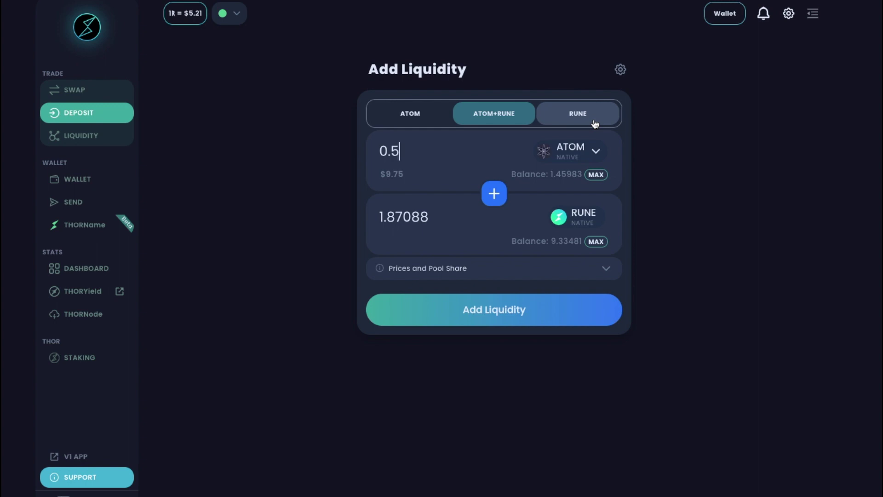
{"action": "left_click", "coordinate": [479, 316]}
{"action": "type", "text": "••••••"}
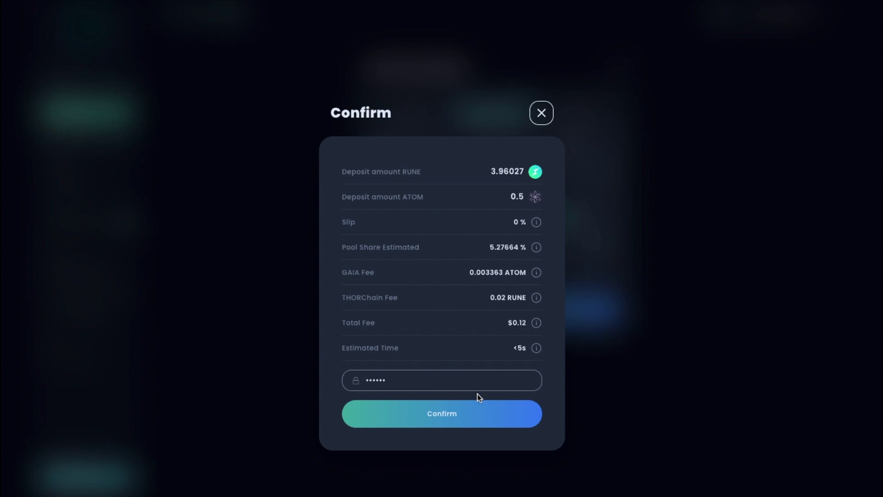
{"action": "left_click", "coordinate": [460, 411]}
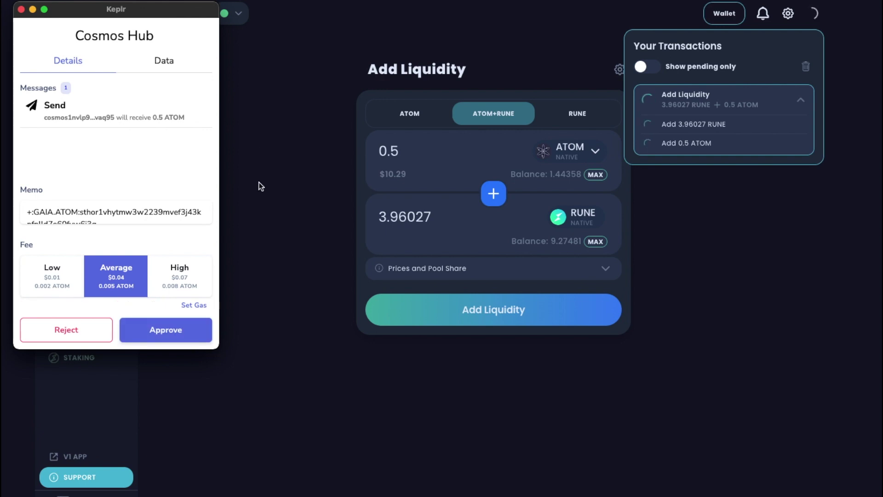
{"action": "left_click", "coordinate": [175, 334]}
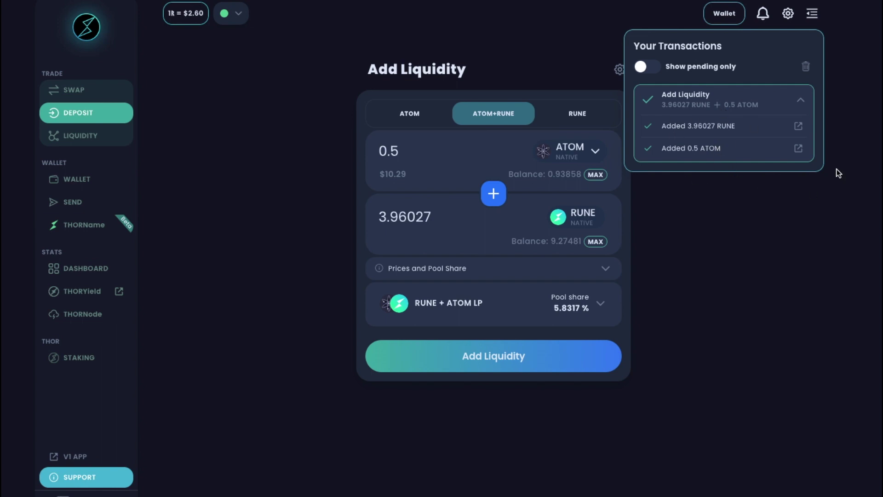
{"action": "left_click", "coordinate": [658, 241]}
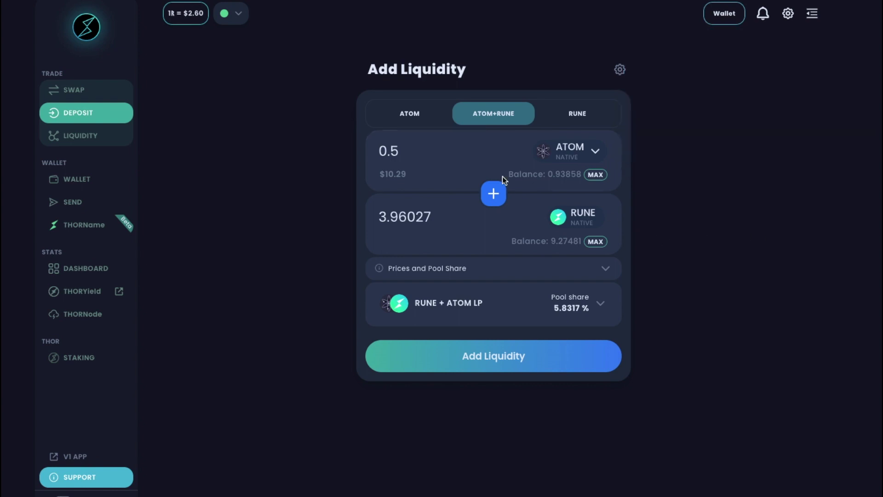
Step: Deposit 0.5 ATOM asymmetrically as ATOM only and approve the transaction in Keplr with the average fee
{"action": "left_click", "coordinate": [414, 121]}
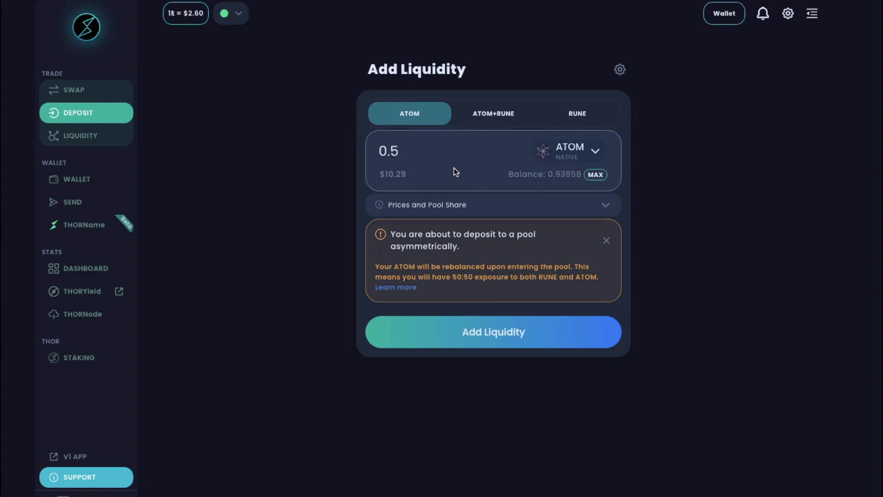
{"action": "left_click", "coordinate": [503, 338]}
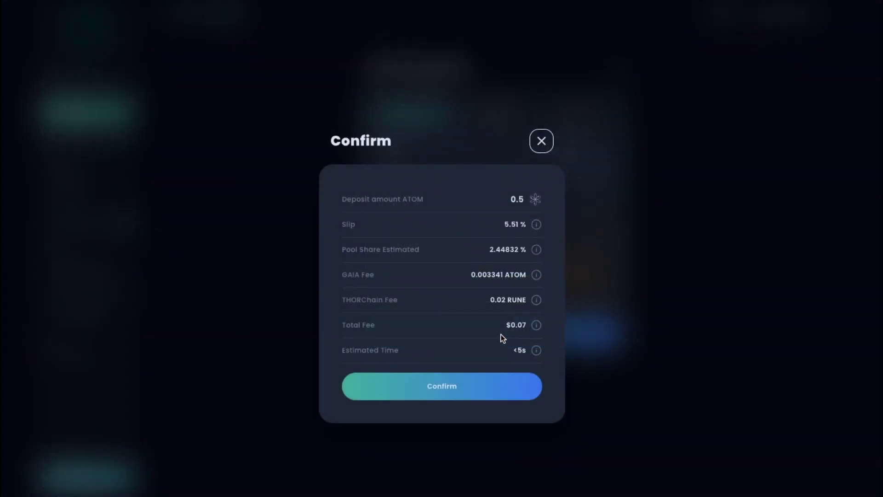
{"action": "left_click", "coordinate": [471, 386]}
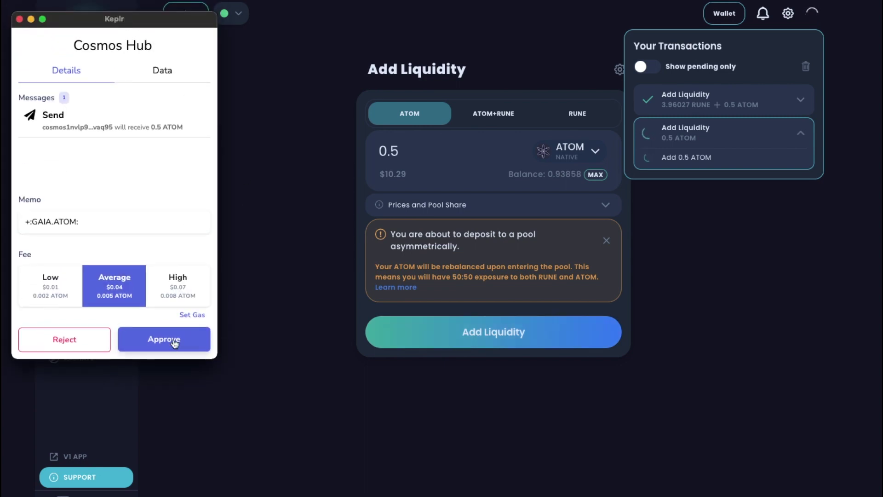
{"action": "left_click", "coordinate": [174, 341]}
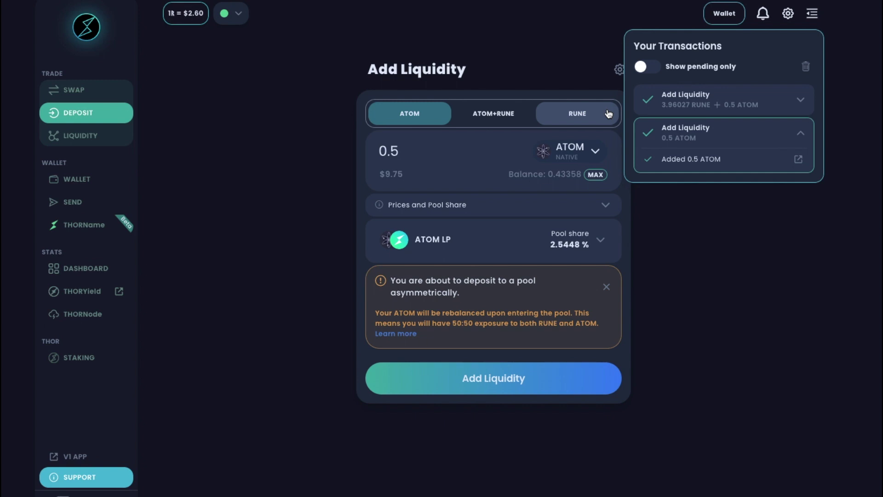
Step: Expand the RUNE + ATOM LP position among the liquidity positions and open its withdrawal form
{"action": "left_click", "coordinate": [96, 146]}
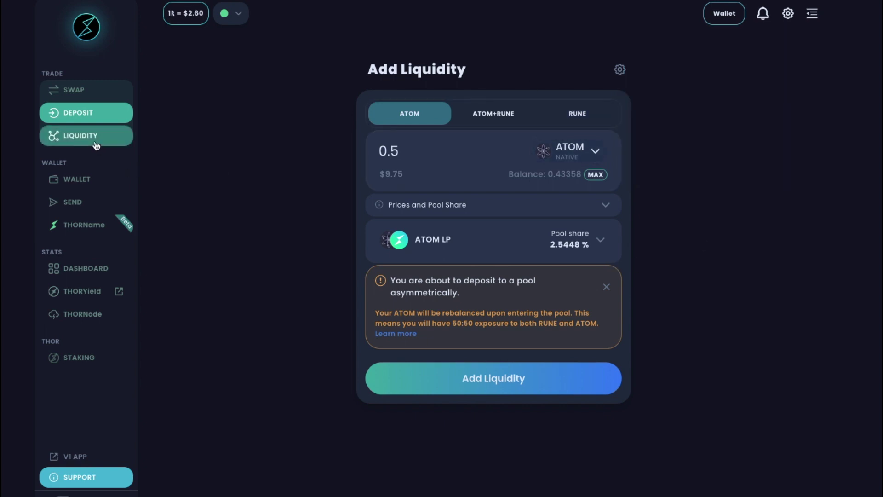
{"action": "left_click", "coordinate": [601, 189]}
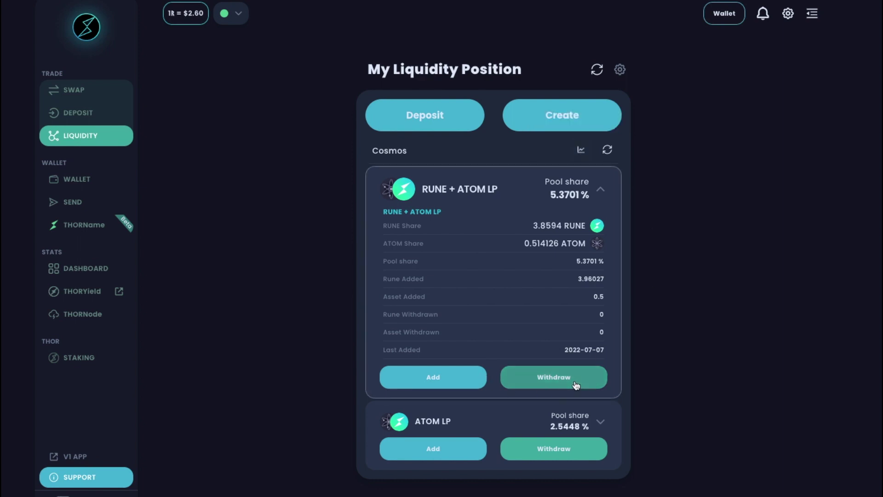
{"action": "left_click", "coordinate": [543, 381]}
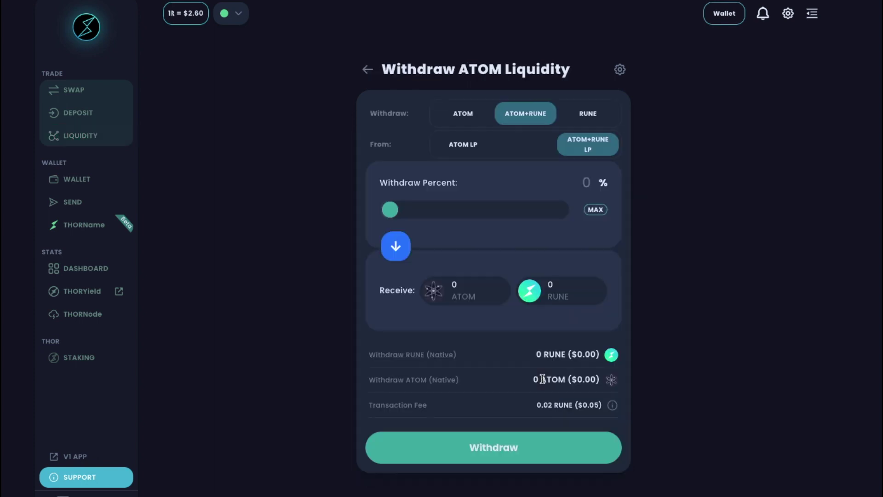
Step: Withdraw 100% of the RUNE + ATOM LP position as ATOM+RUNE, confirming with the keystore password
{"action": "left_click_drag", "start_coordinate": [390, 210], "coordinate": [577, 208]}
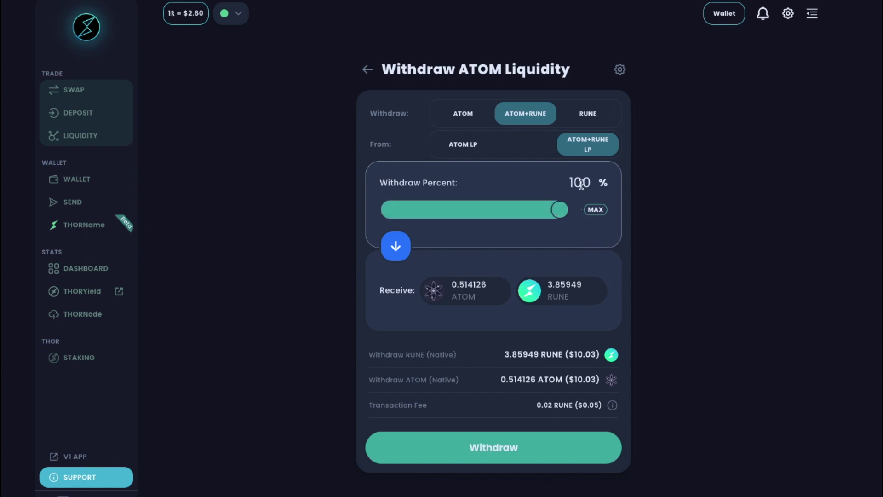
{"action": "left_click", "coordinate": [526, 454]}
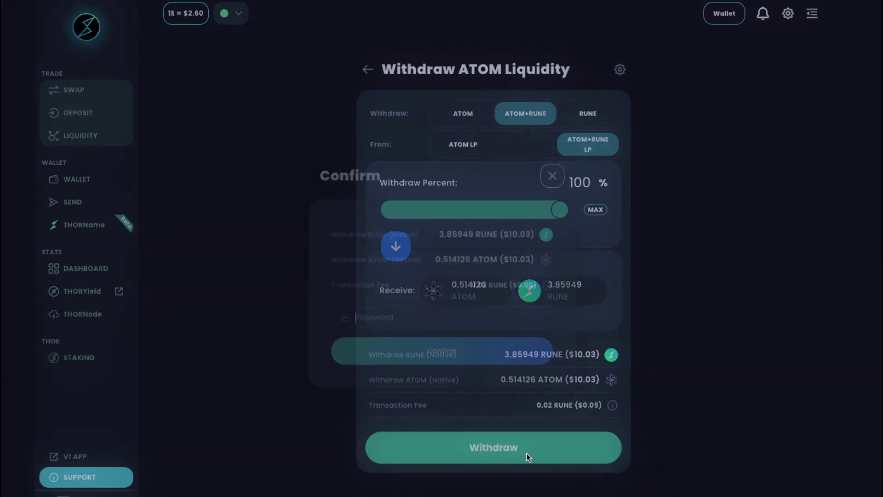
{"action": "type", "text": "*****"}
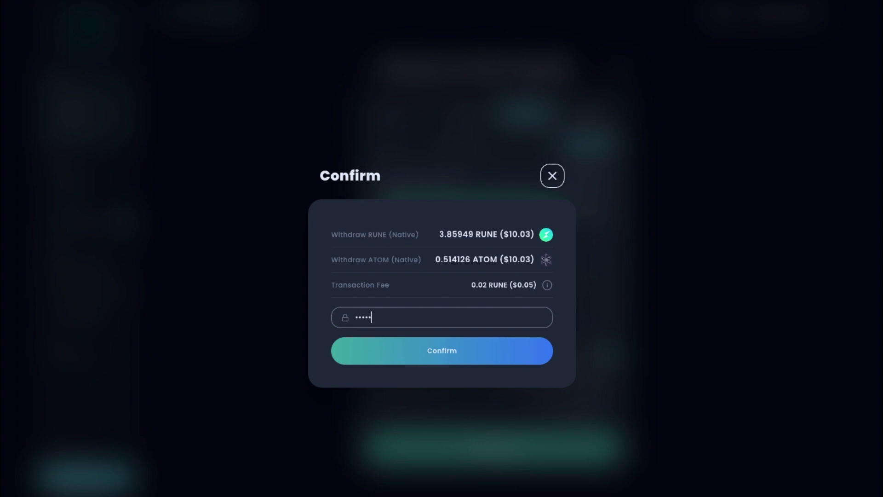
{"action": "key", "text": "Return"}
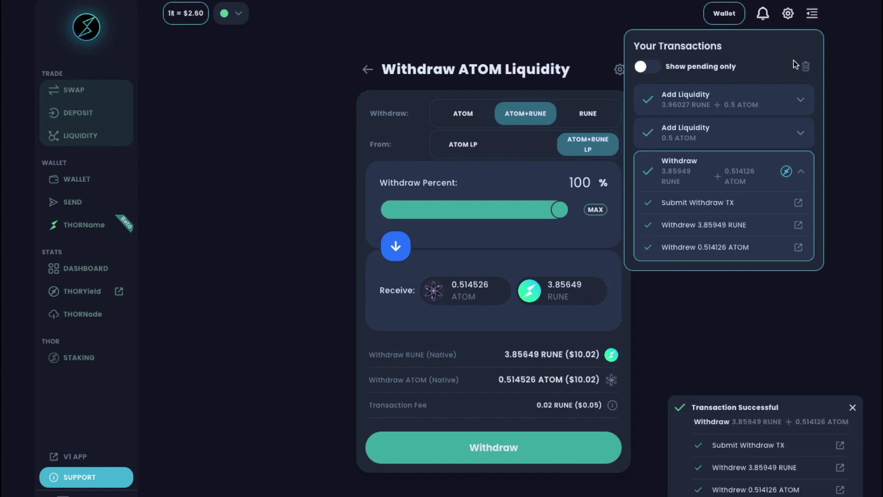
Step: Check the RUNE and ATOM balances in the connected wallets
{"action": "left_click", "coordinate": [714, 16]}
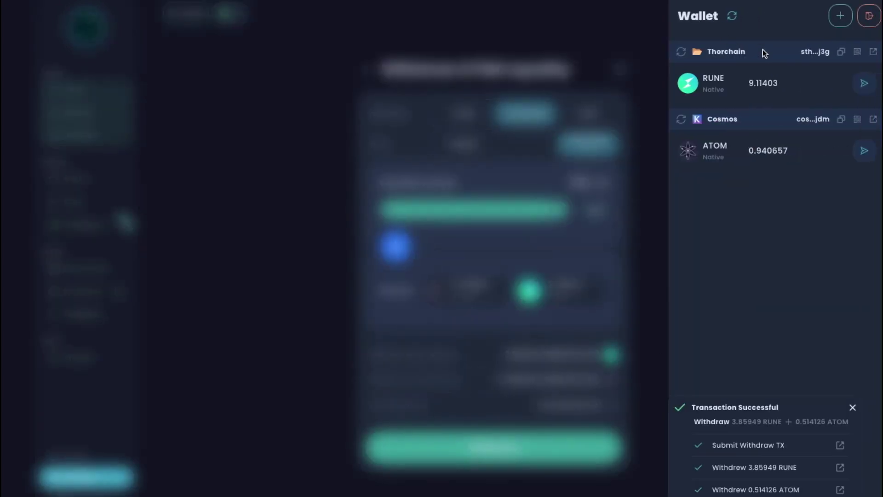
{"action": "left_click", "coordinate": [649, 194]}
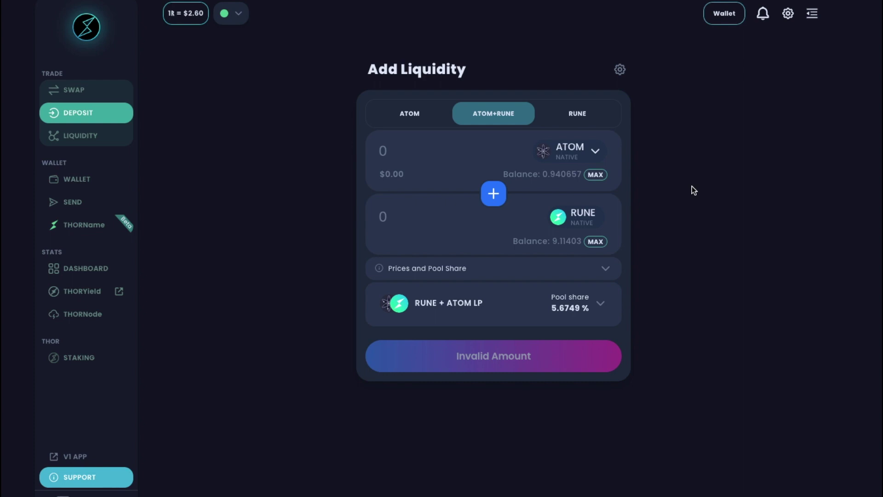
Step: Review the dashboard's liquidity pool list, featured pools and volume and liquidity statistics
{"action": "left_click", "coordinate": [99, 270]}
{"action": "scroll", "coordinate": [672, 313], "scroll_direction": "down", "scroll_amount": 10}
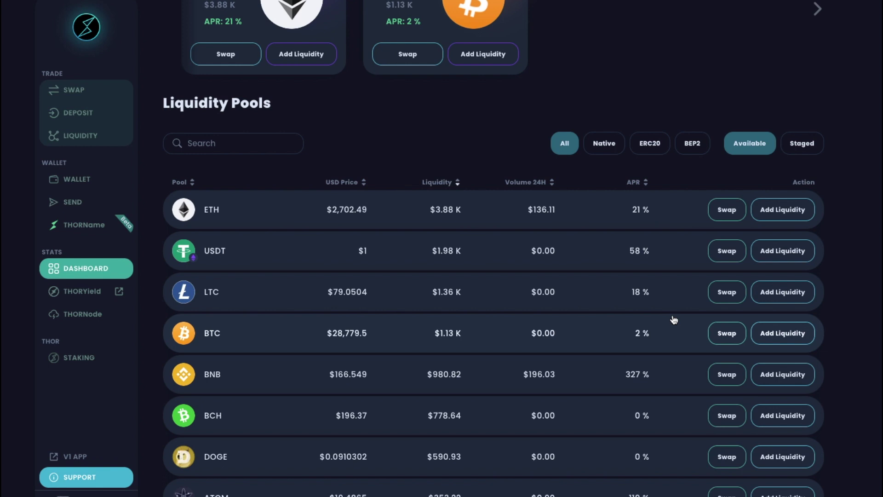
{"action": "scroll", "coordinate": [673, 320], "scroll_direction": "up", "scroll_amount": 5}
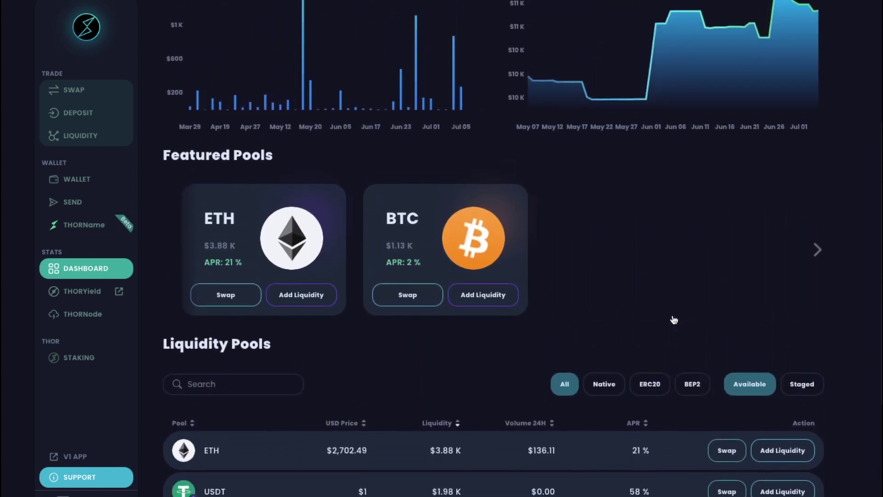
{"action": "scroll", "coordinate": [674, 319], "scroll_direction": "up", "scroll_amount": 5}
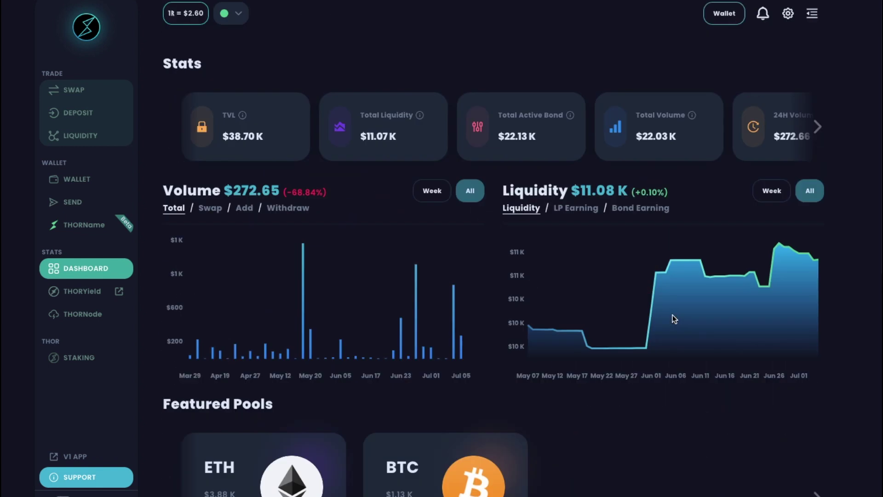